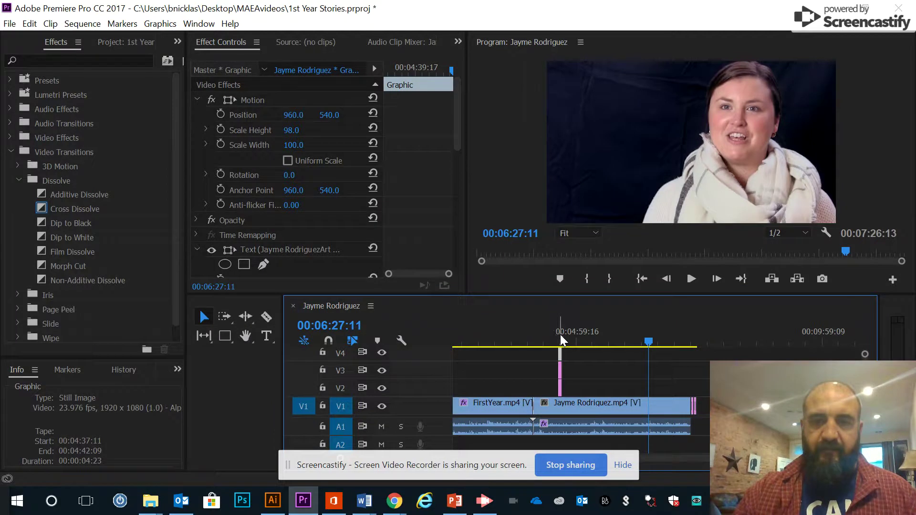
Show the lower third in the video at 00:04:40:03 and select the interview clip on V1
key("equal")
key("equal")
key("equal")
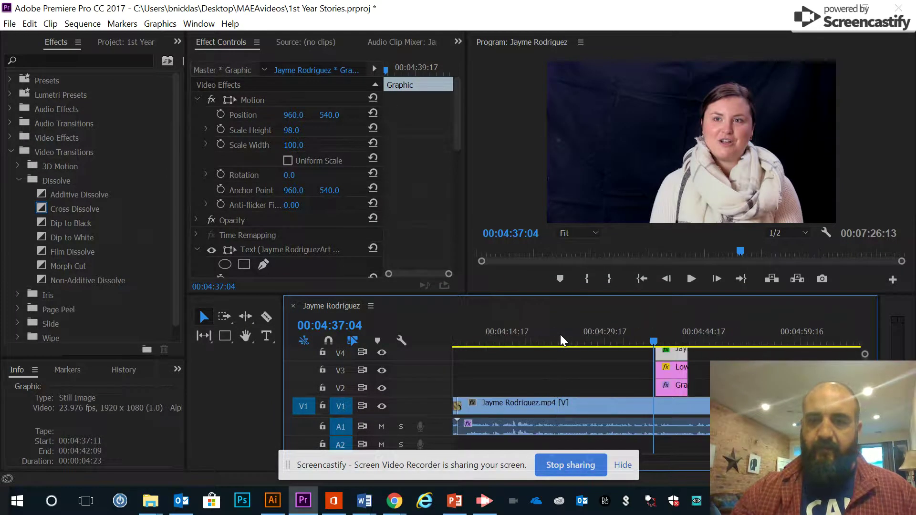
left_click(673, 340)
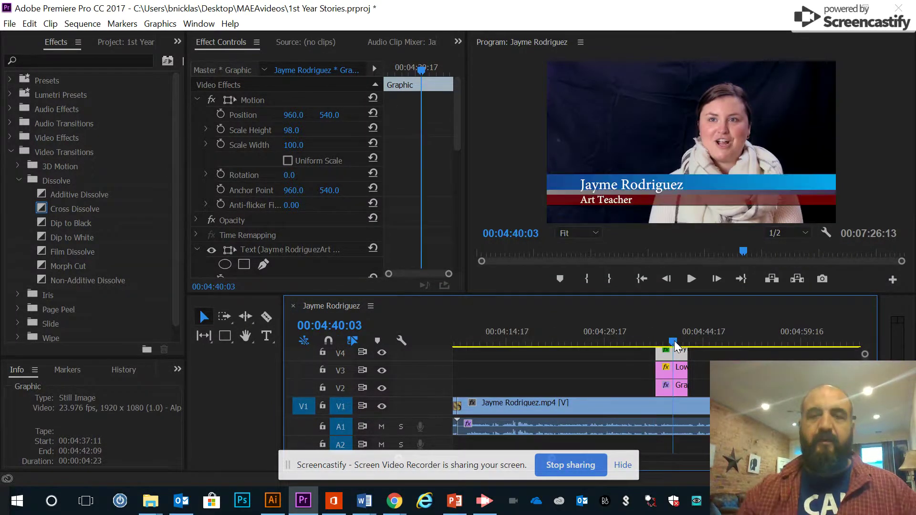
left_click(615, 406)
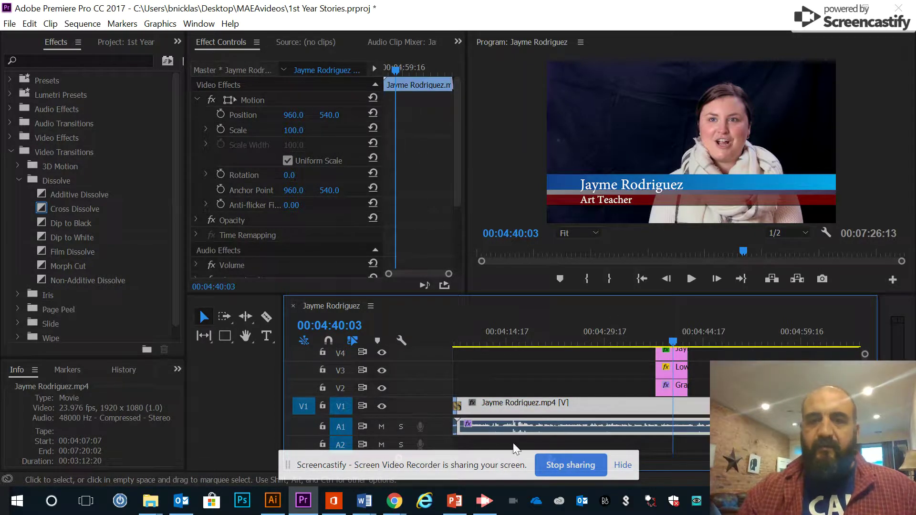
Review the fill, shadow and transform settings of the red bar graphic on V2 and the motion settings of Lower 3rd bar.ai on V3
left_click(680, 388)
left_click(224, 337)
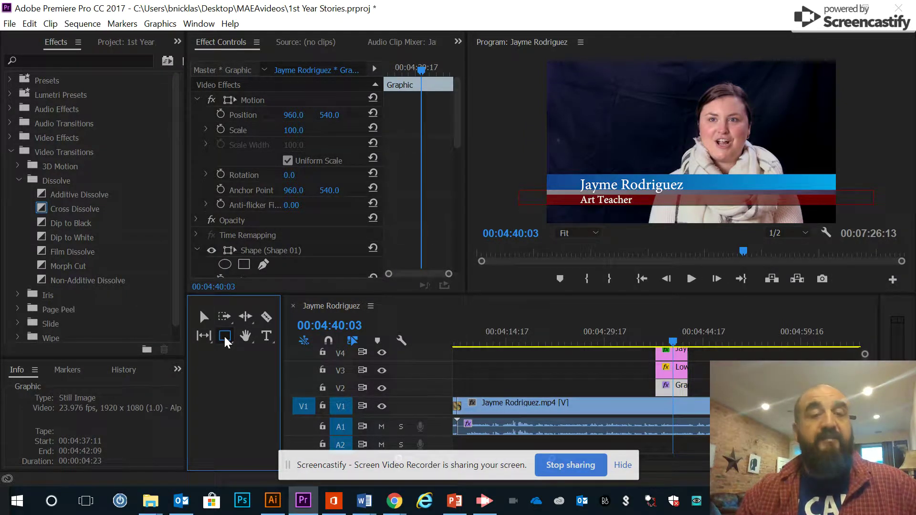
left_click(459, 133)
left_click_drag(460, 133, 460, 196)
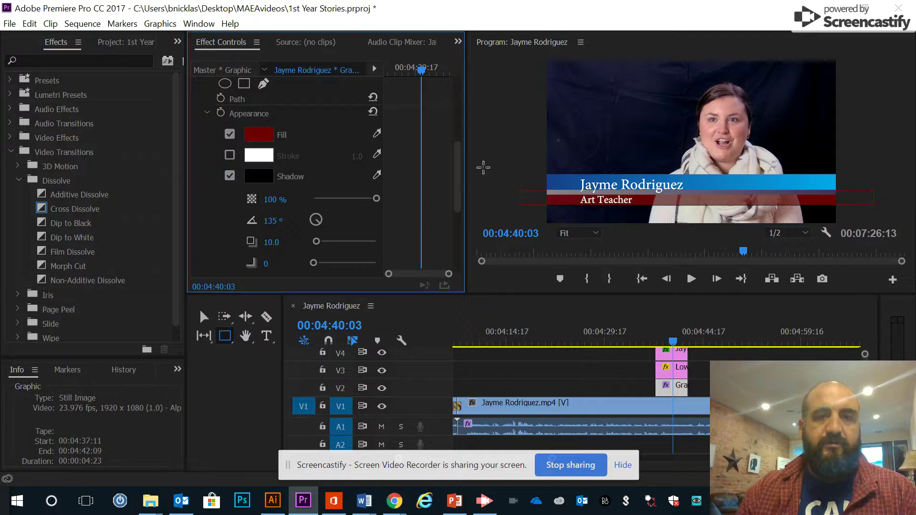
left_click_drag(459, 170, 454, 222)
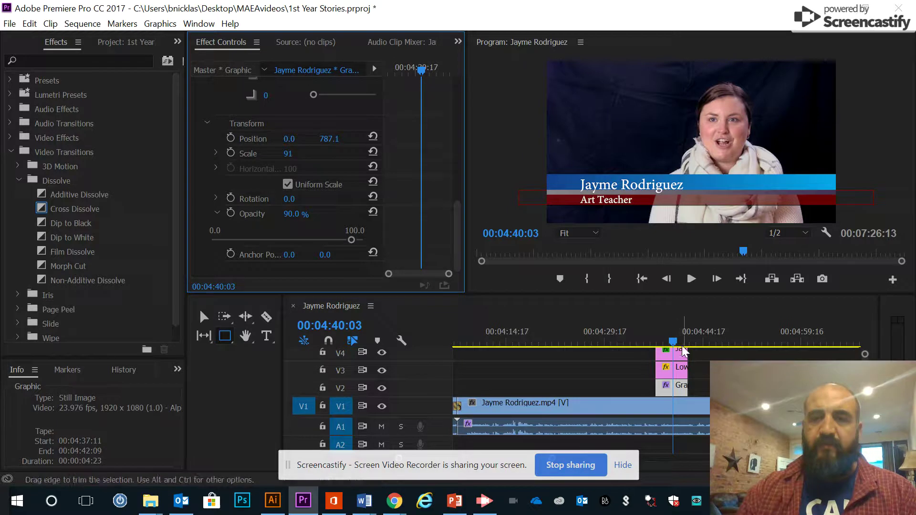
left_click(679, 374)
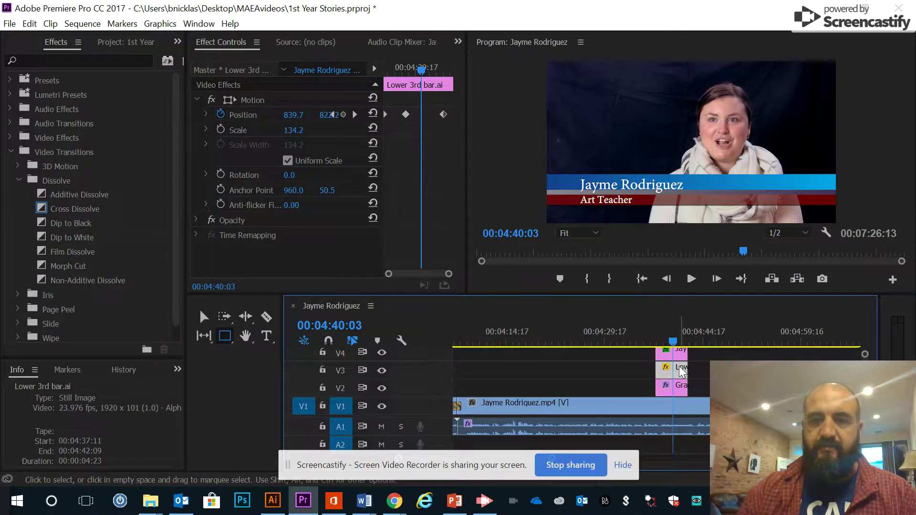
mouse_move(673, 342)
left_mouse_down()
mouse_move(682, 345)
mouse_move(663, 345)
mouse_move(680, 346)
mouse_move(671, 348)
left_mouse_up()
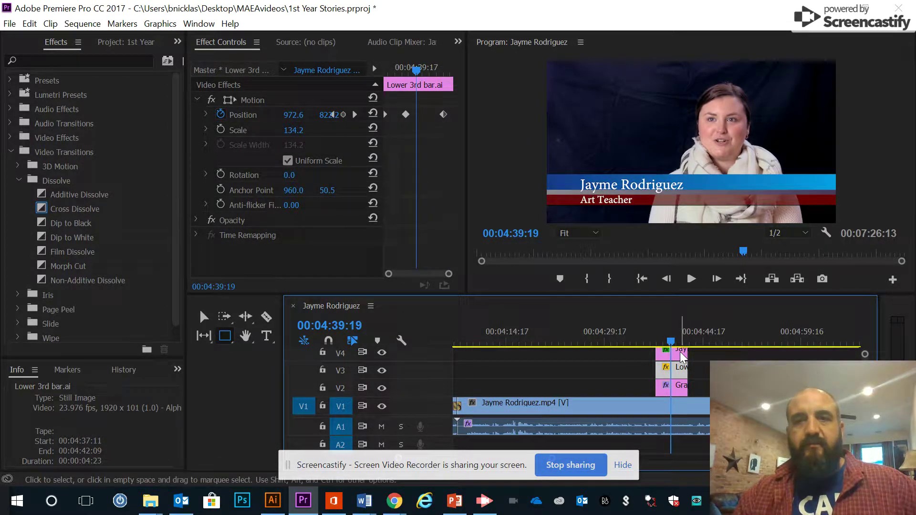
Reposition the name and title text graphic on V4 to 925, 534
left_click(681, 355)
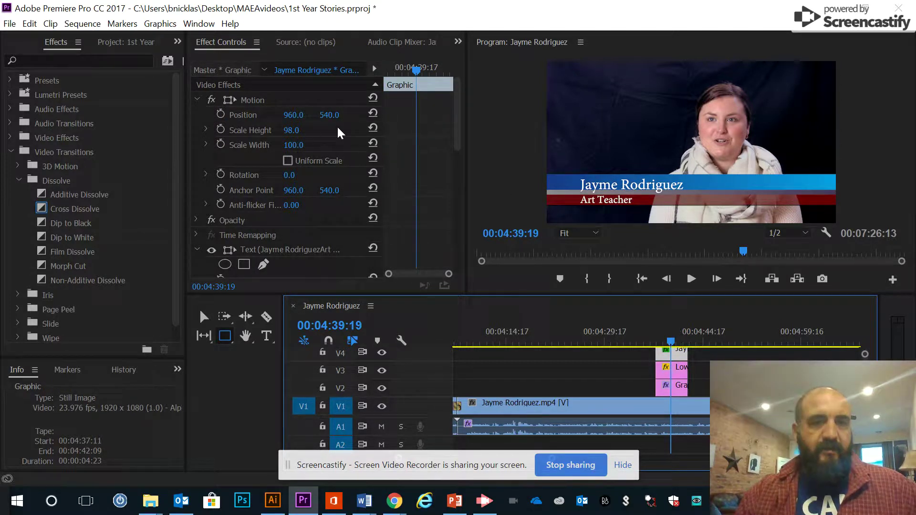
left_click(295, 117)
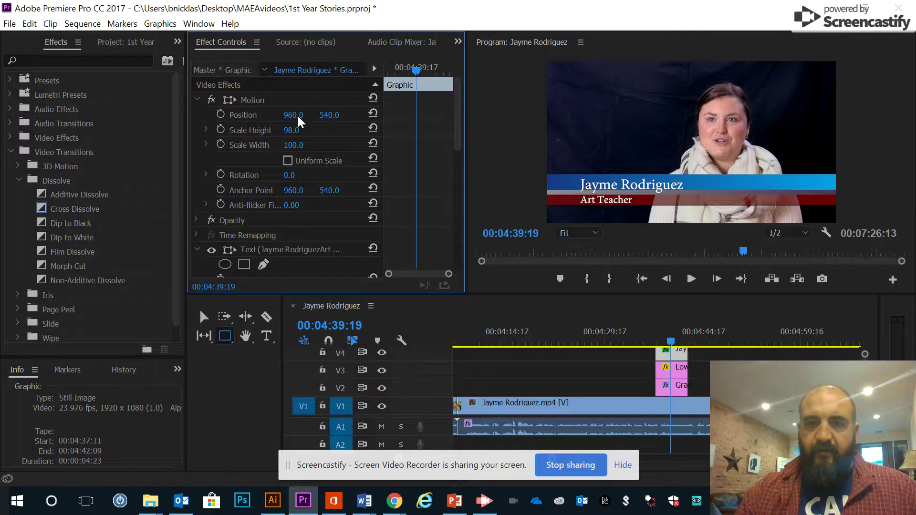
left_click_drag(323, 110, 296, 107)
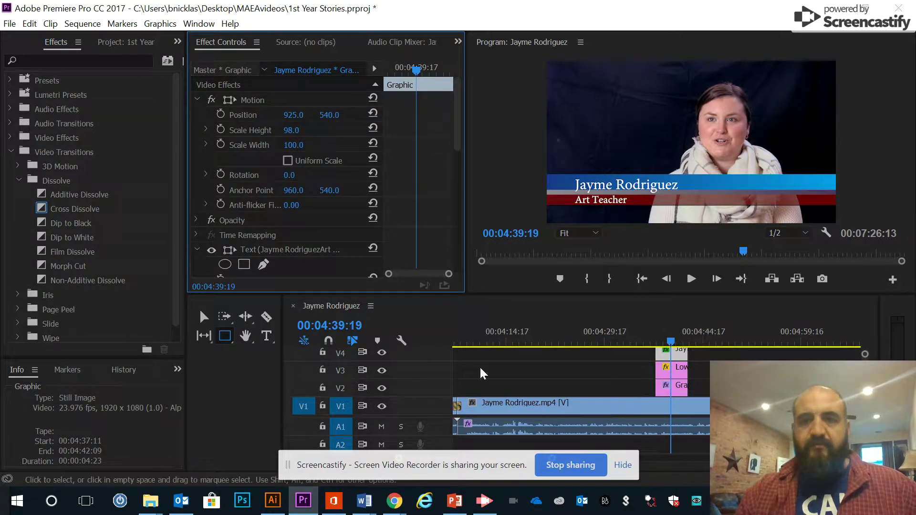
mouse_move(330, 113)
left_mouse_down()
mouse_move(316, 117)
mouse_move(324, 112)
left_mouse_up()
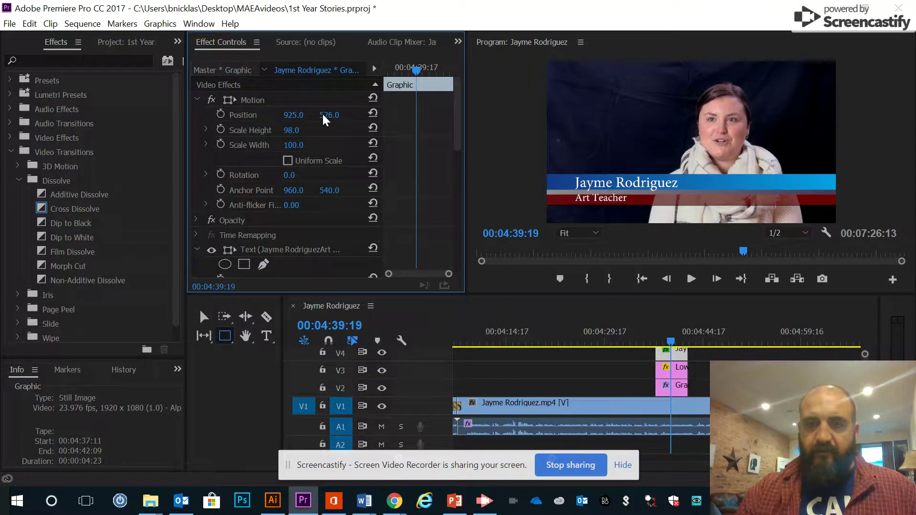
left_click_drag(322, 115, 330, 115)
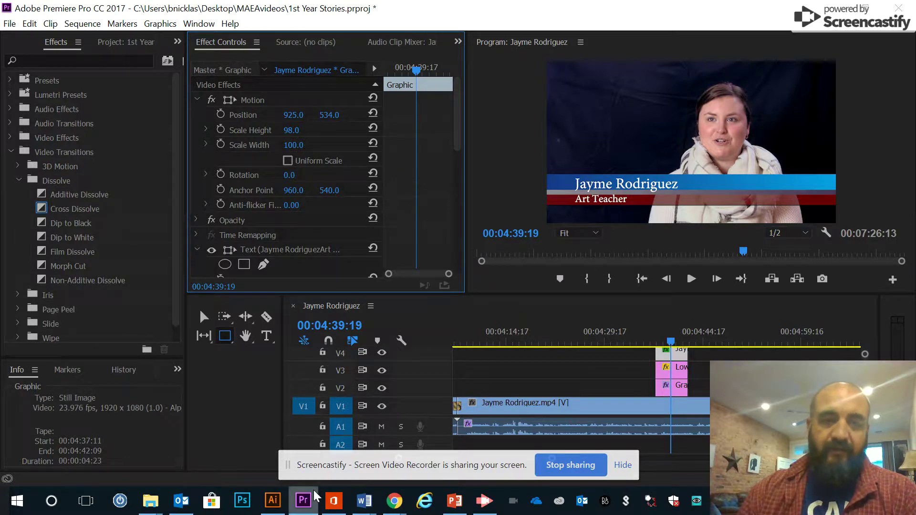
Switch to Illustrator and look up the HDV 1080 preset among the Film & Video presets for new documents
left_click(285, 507)
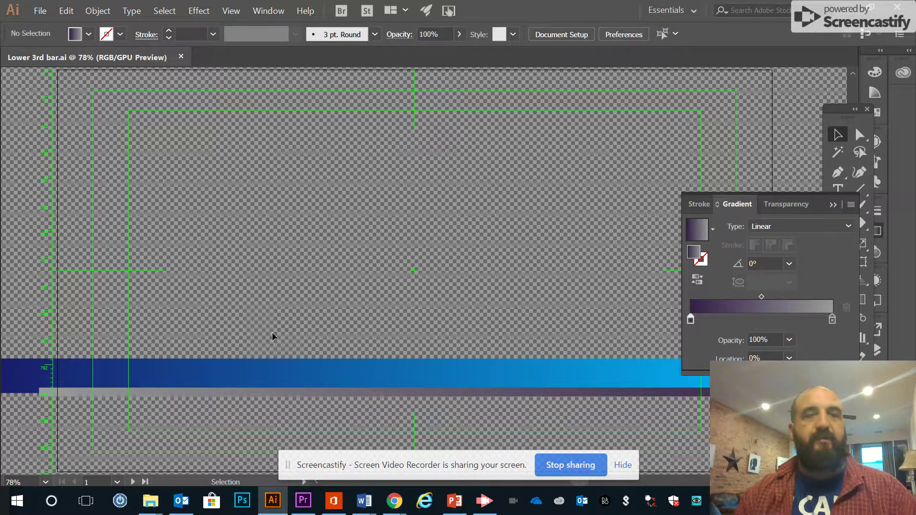
left_click(46, 6)
mouse_move(57, 17)
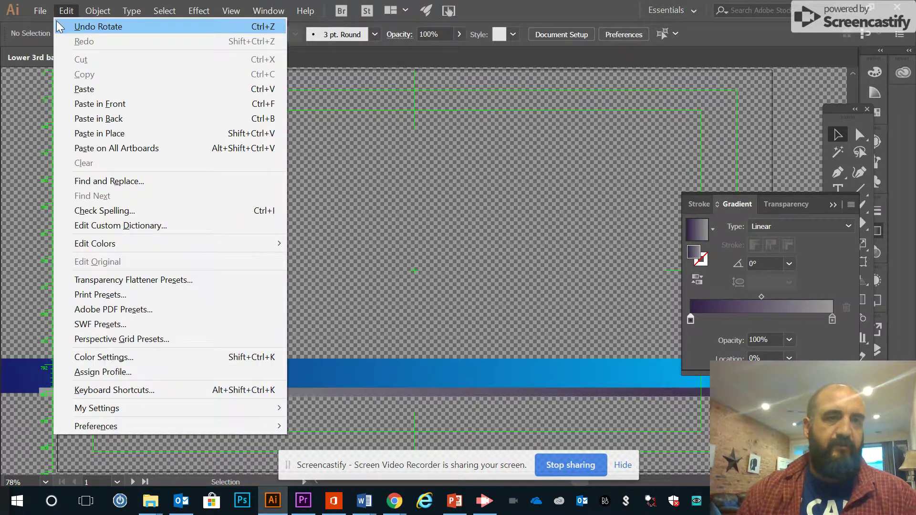
left_click(50, 28)
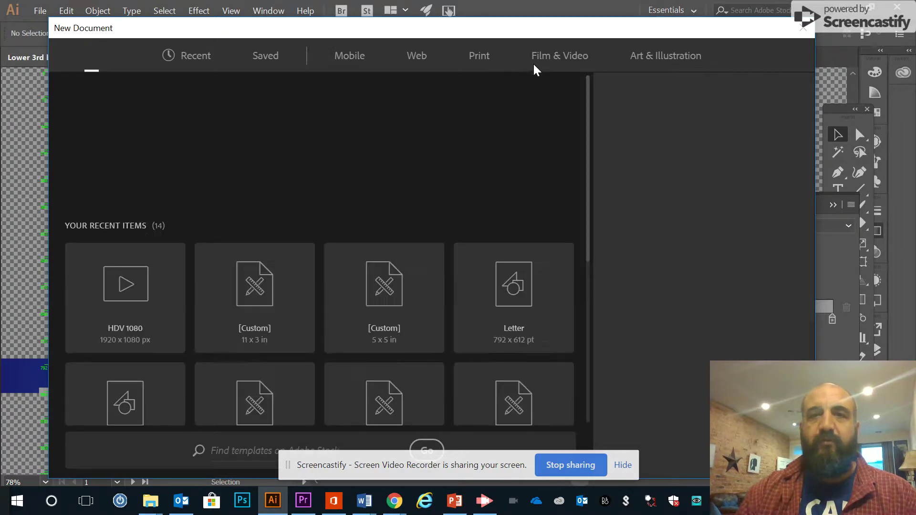
left_click(540, 59)
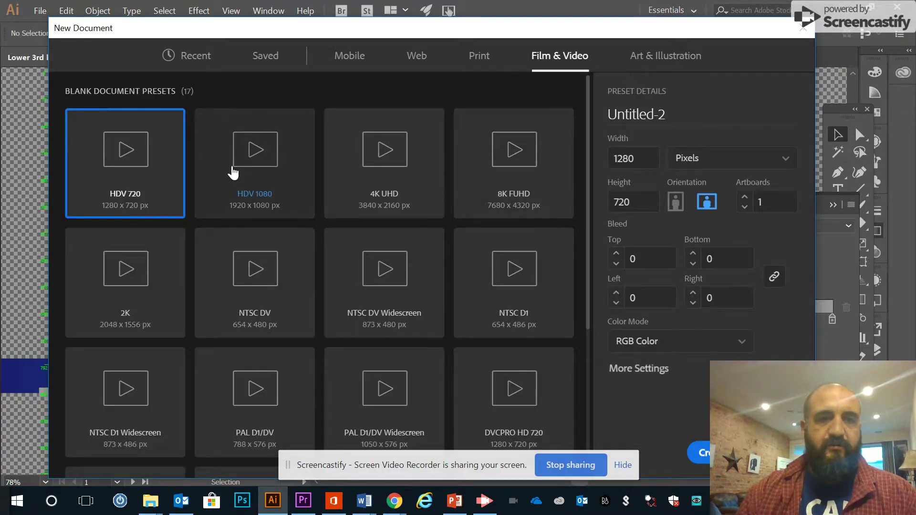
left_click(245, 184)
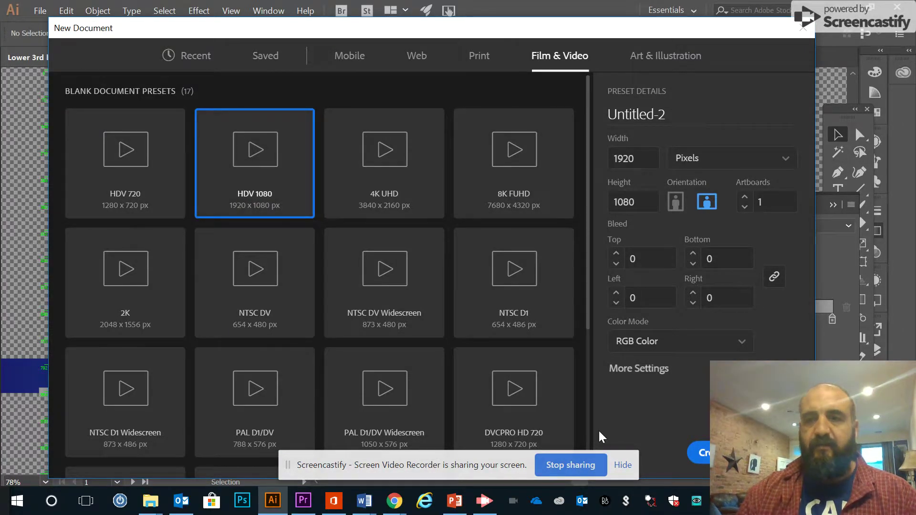
left_click(772, 452)
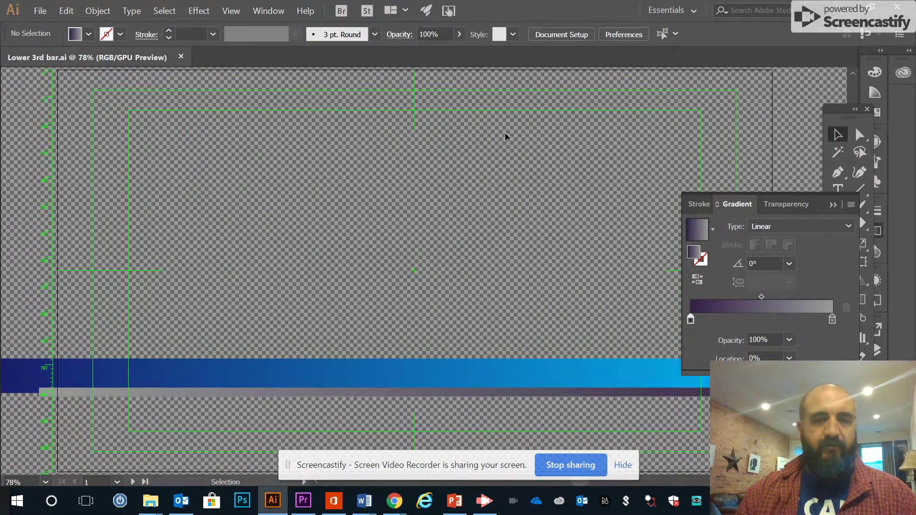
Inspect the blue gradient bar in Lower 3rd bar.ai, and switch back to Premiere Pro to view the imported file in the project
left_click(522, 383)
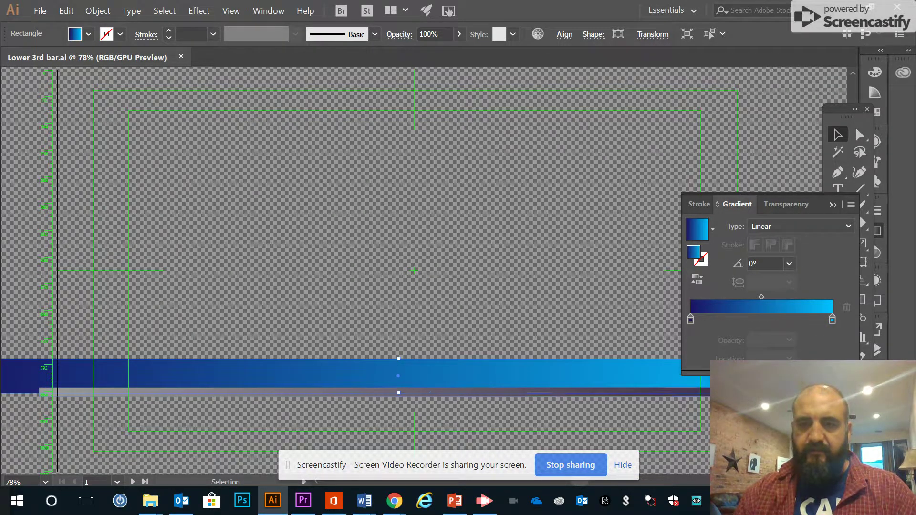
key("ctrl+shift+a")
left_click(742, 392)
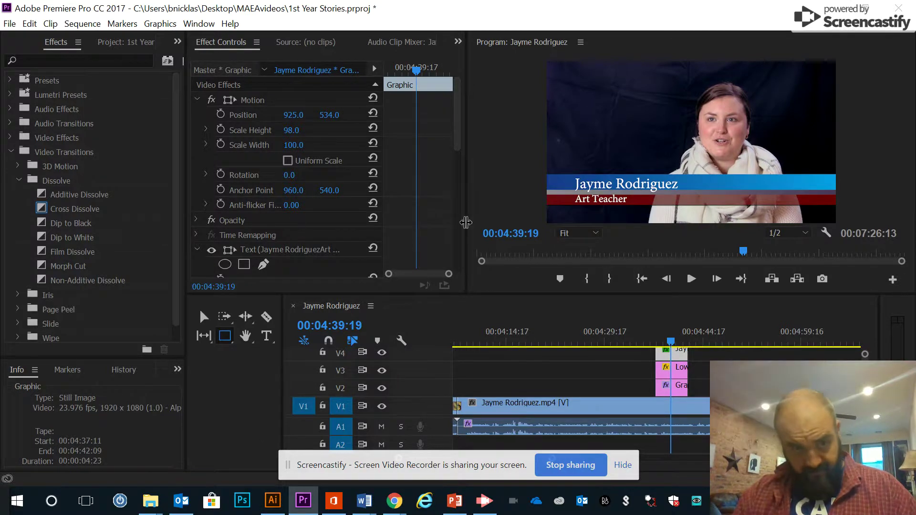
left_click(131, 42)
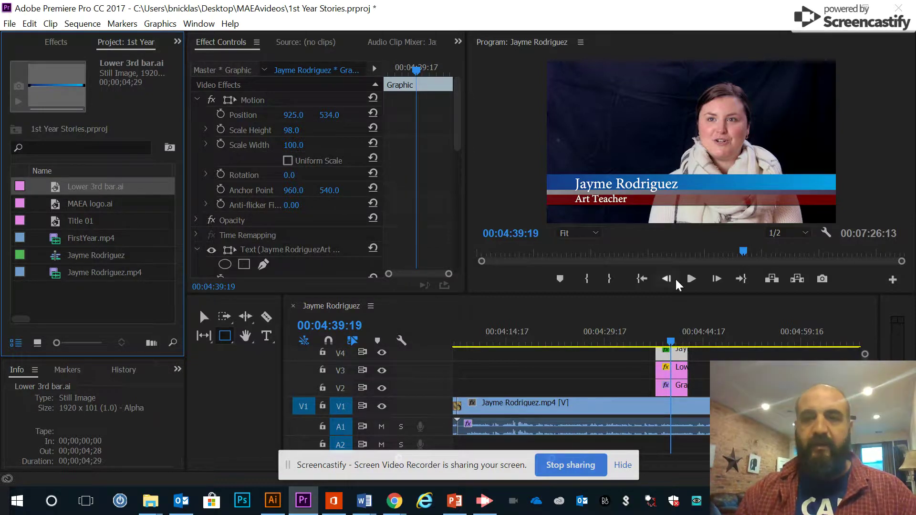
Play the lower third from its beginning and move the playhead to 00:04:41:13
left_click(668, 342)
left_click_drag(669, 341, 656, 342)
key("space")
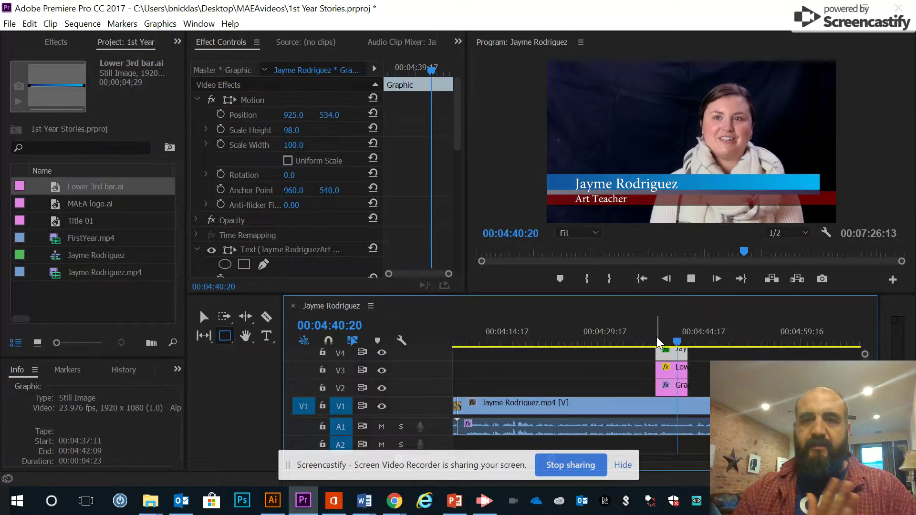
key("space")
left_click_drag(656, 337, 684, 334)
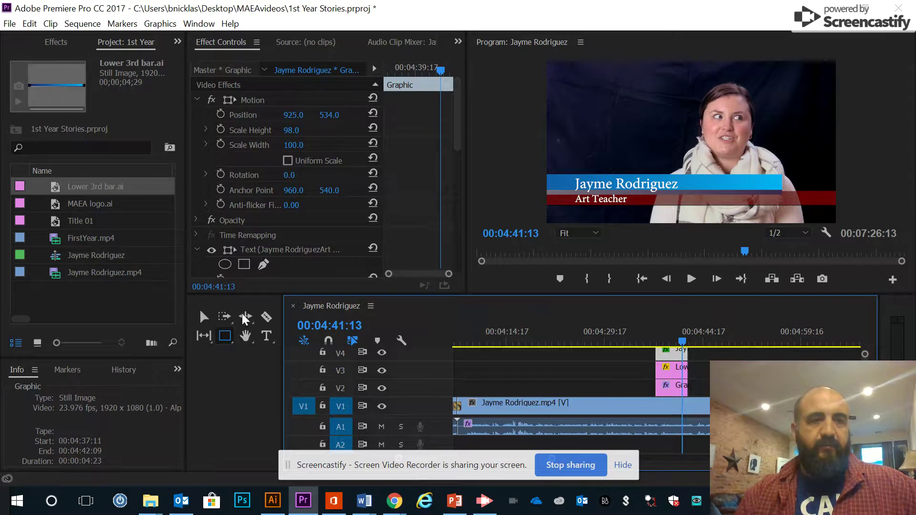
Apply a Cross Dissolve to the end of each lower-third clip on V3, V2 and V4
left_click(56, 42)
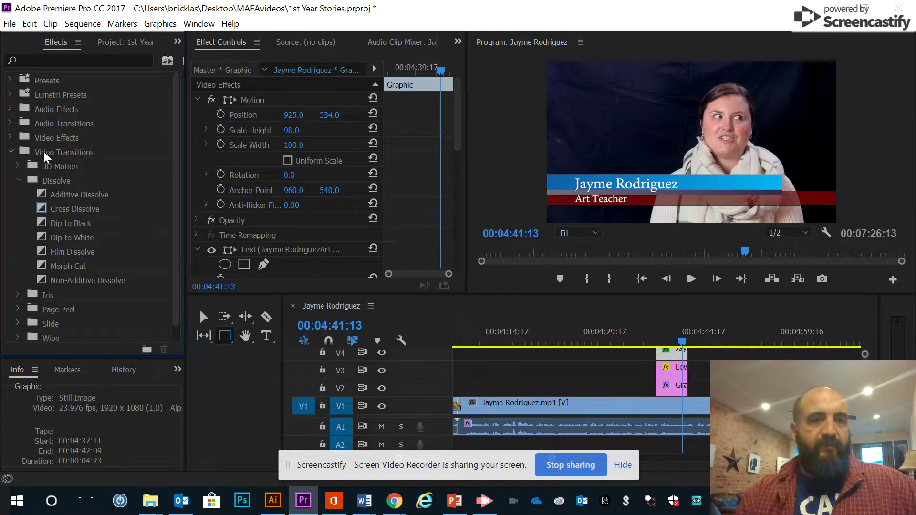
left_click_drag(41, 206, 571, 292)
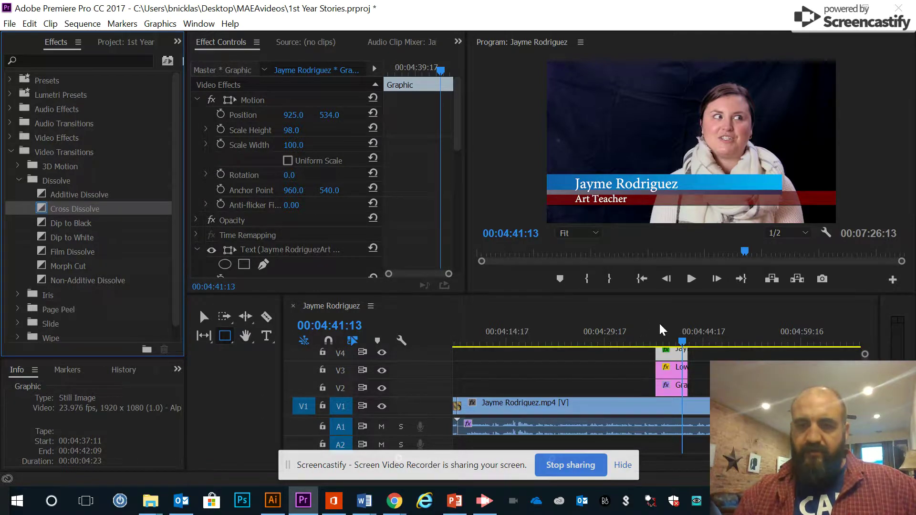
left_click_drag(660, 325, 684, 371)
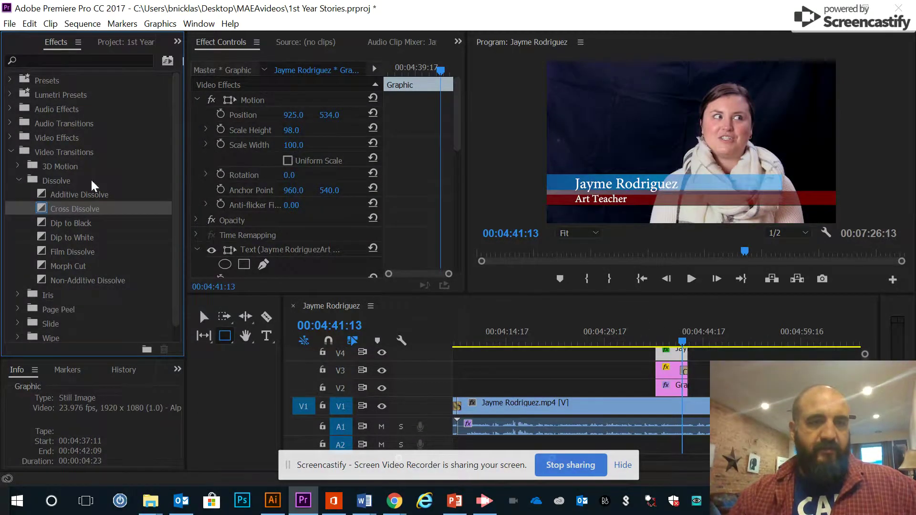
left_click_drag(39, 206, 684, 389)
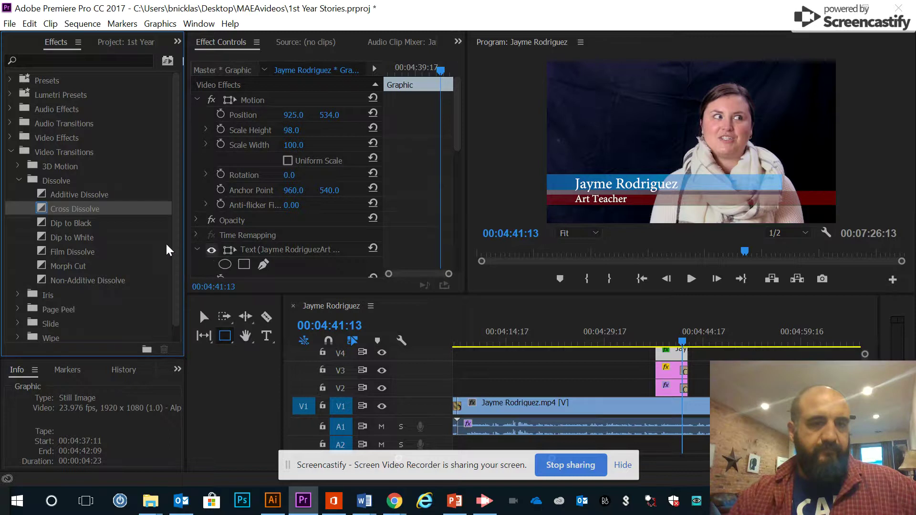
left_click_drag(42, 209, 684, 355)
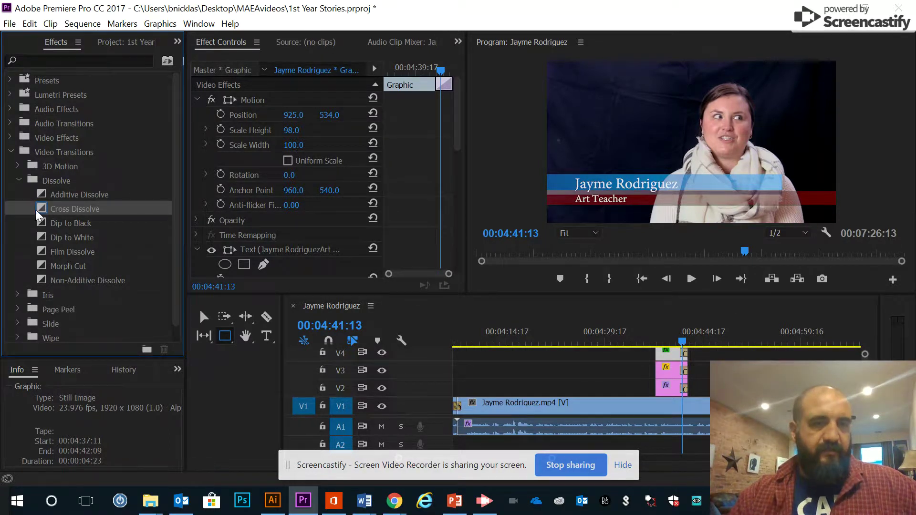
Apply a Cross Dissolve to the start of each lower-third clip on V4, V3 and V2
left_click_drag(42, 206, 657, 352)
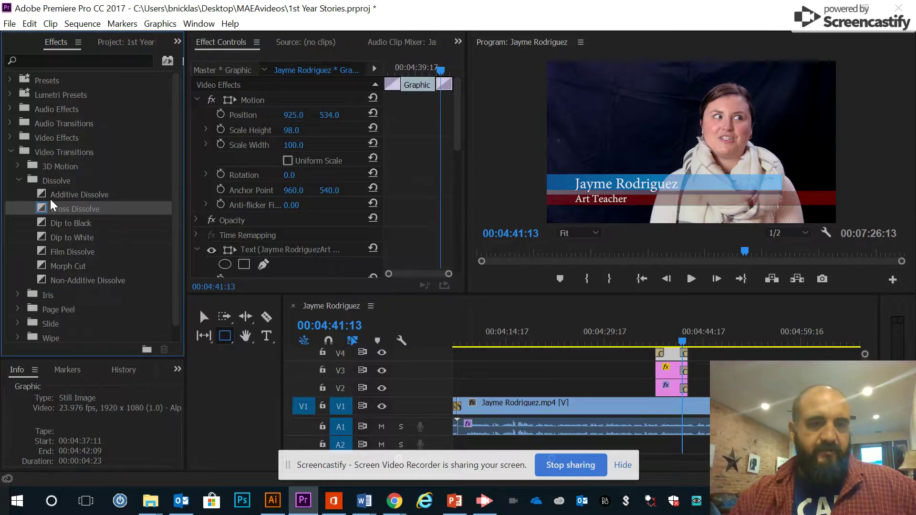
left_click_drag(43, 207, 659, 368)
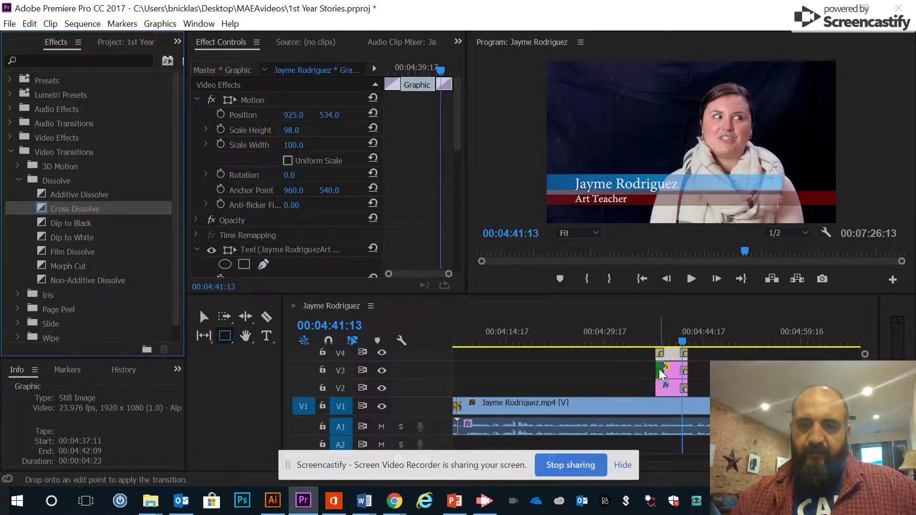
left_click(511, 351)
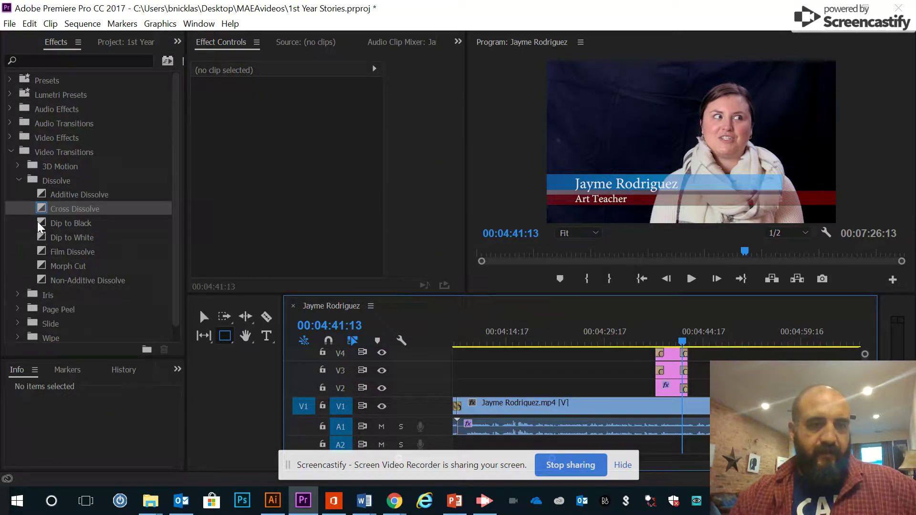
left_click_drag(41, 209, 657, 389)
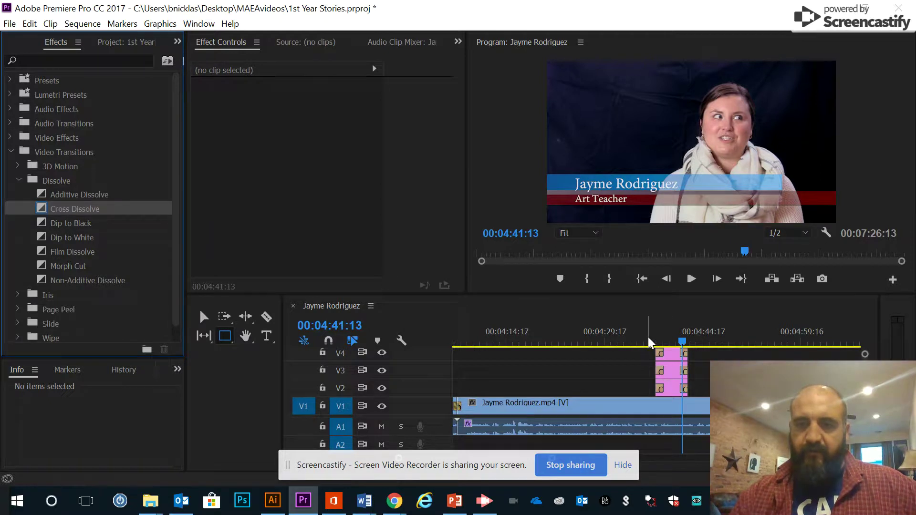
Play back the lower third with its dissolves and return the playhead to 00:04:39:19
left_click(647, 339)
key("space")
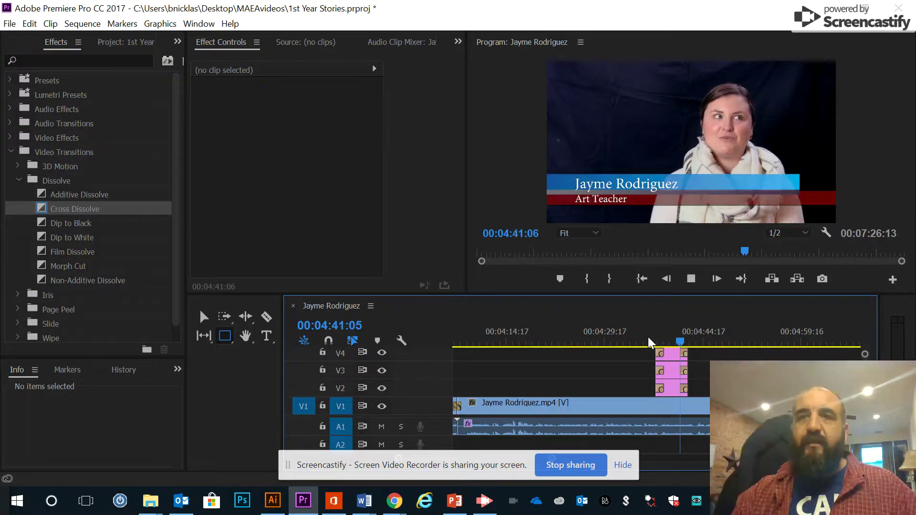
key("space")
left_click(671, 333)
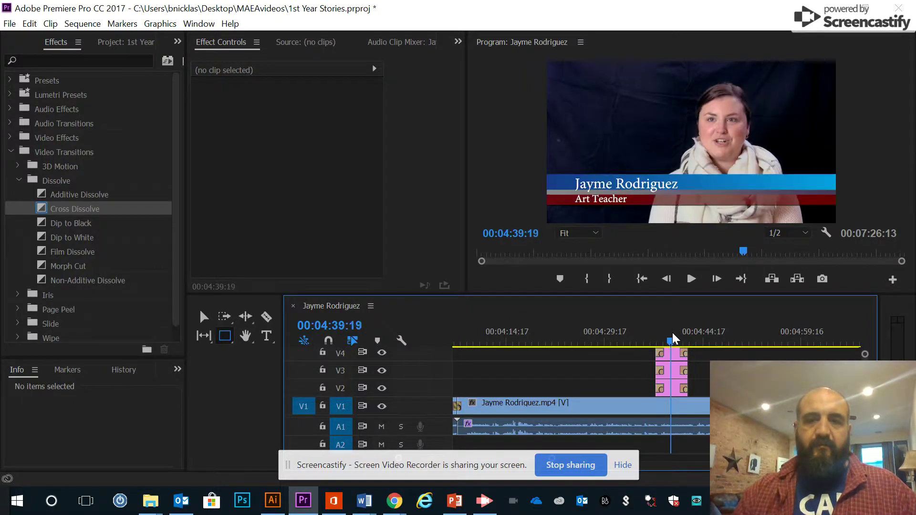
Remove all Position keyframes from the Lower 3rd bar.ai clip on V3, with the Effect Controls area widened
left_click(673, 373)
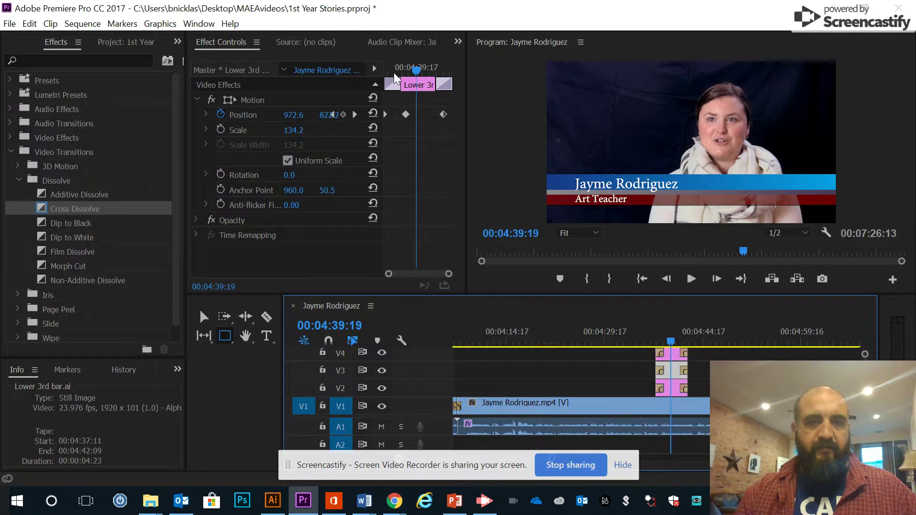
left_click(414, 85)
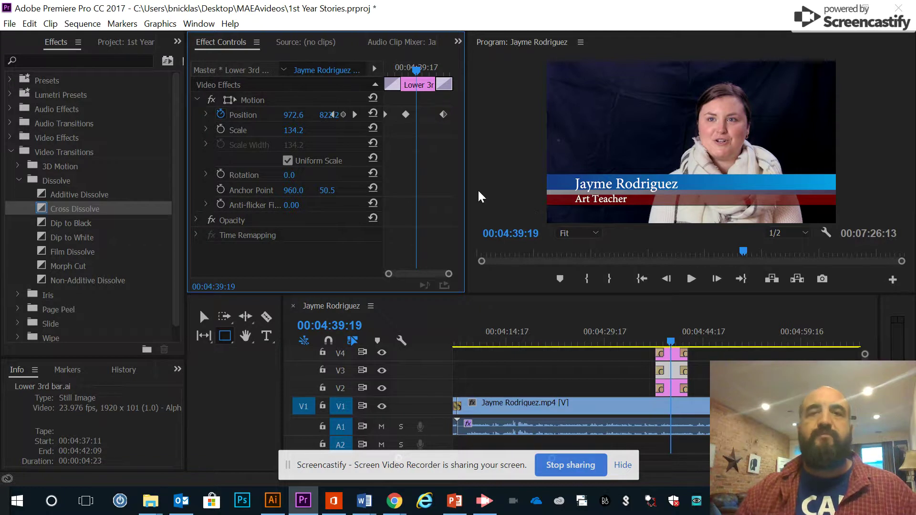
left_click_drag(466, 194, 623, 193)
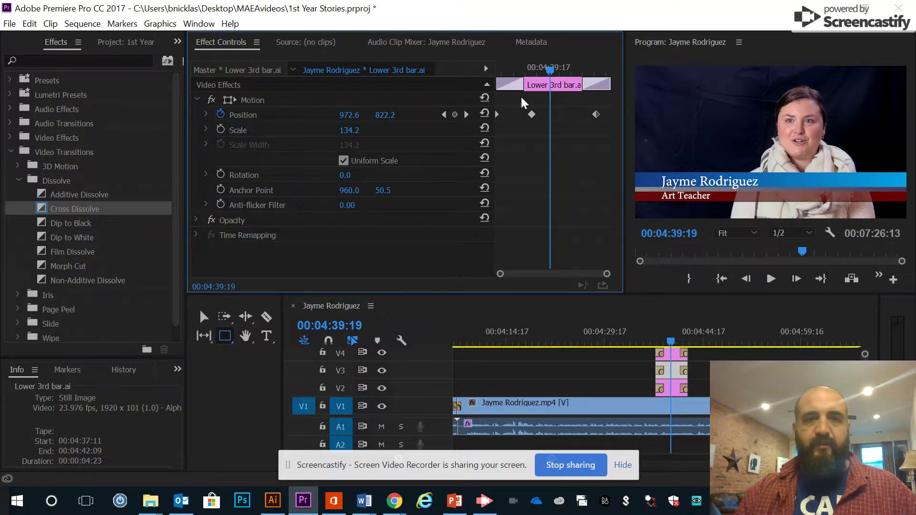
left_click(220, 114)
left_click(495, 271)
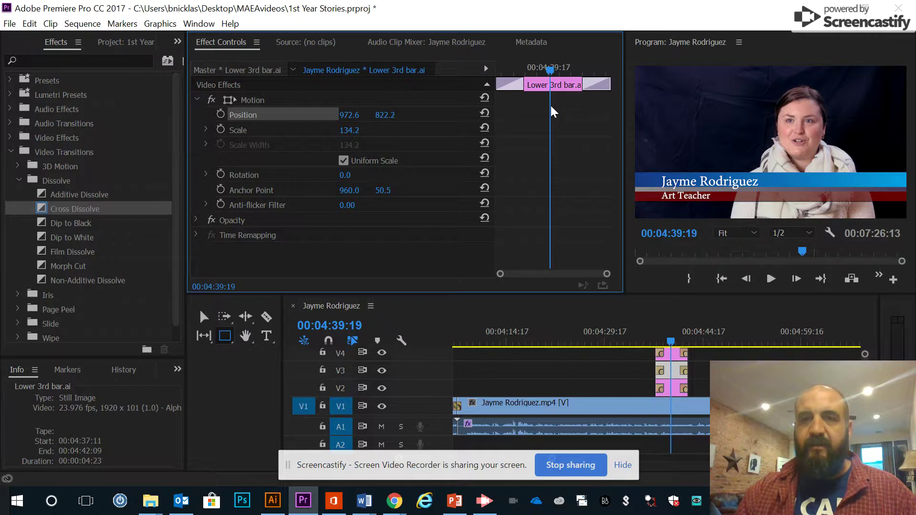
Set the bar's horizontal Position to 674.6 and place a Position keyframe with it at the start of the clip
left_click_drag(550, 69, 505, 73)
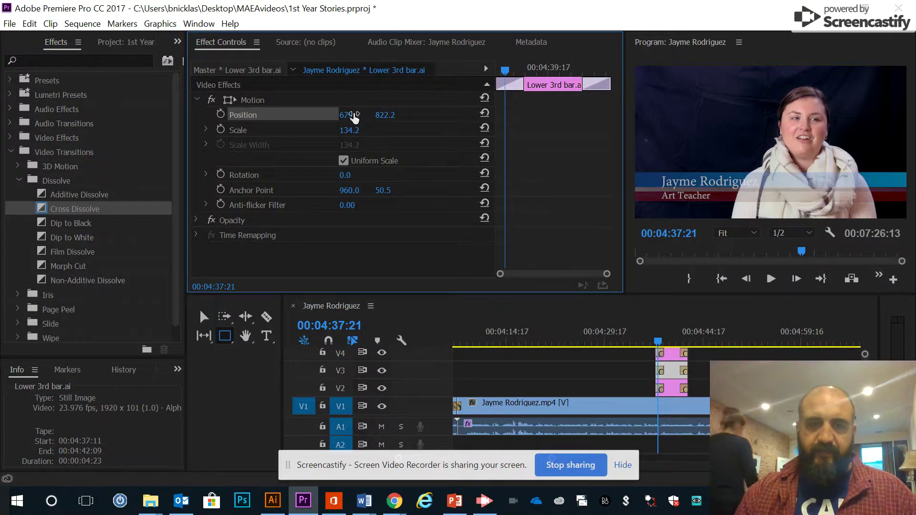
left_click_drag(350, 115, 348, 134)
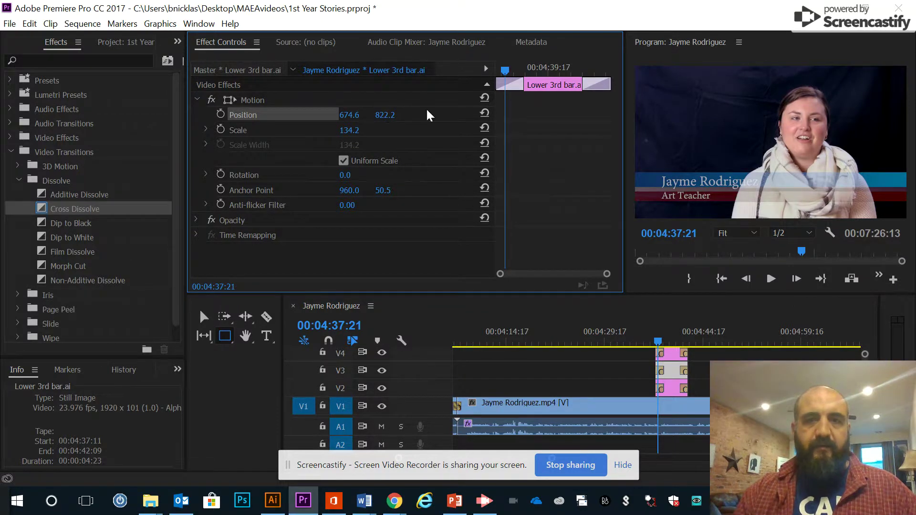
left_click(221, 114)
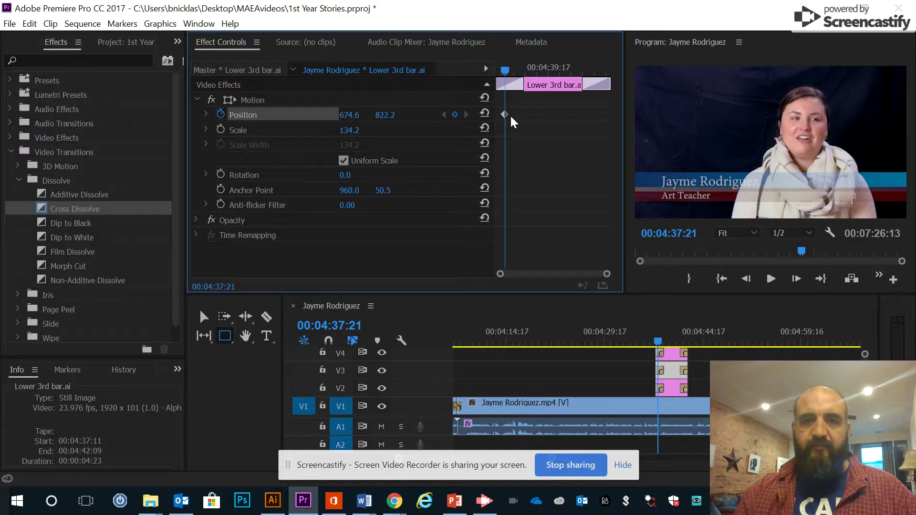
left_click_drag(503, 114, 493, 113)
mouse_move(505, 70)
left_mouse_down()
mouse_move(549, 69)
mouse_move(563, 51)
mouse_move(525, 77)
mouse_move(490, 75)
left_mouse_up()
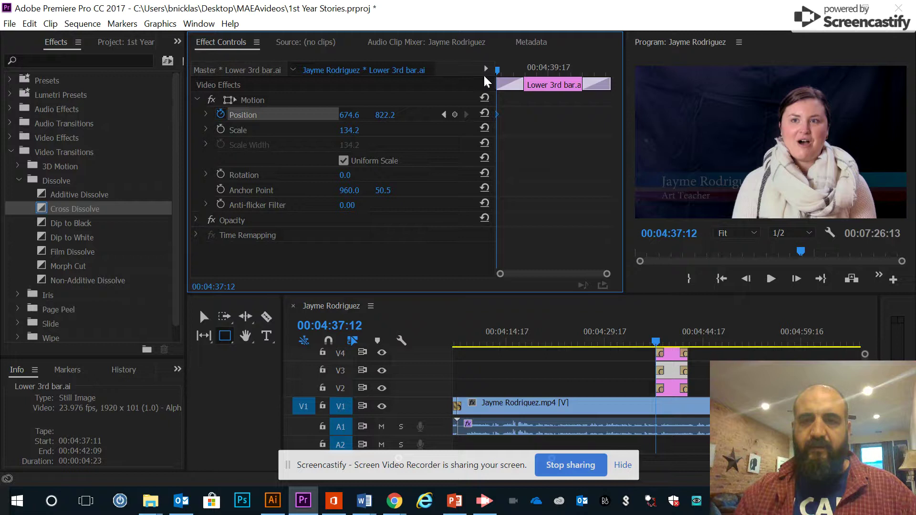
Add Position keyframes with horizontal values of 1276.6 at 00:04:39:08 and 429.6 at the end of the bar clip
left_click_drag(505, 78, 541, 68)
left_click_drag(349, 116, 529, 117)
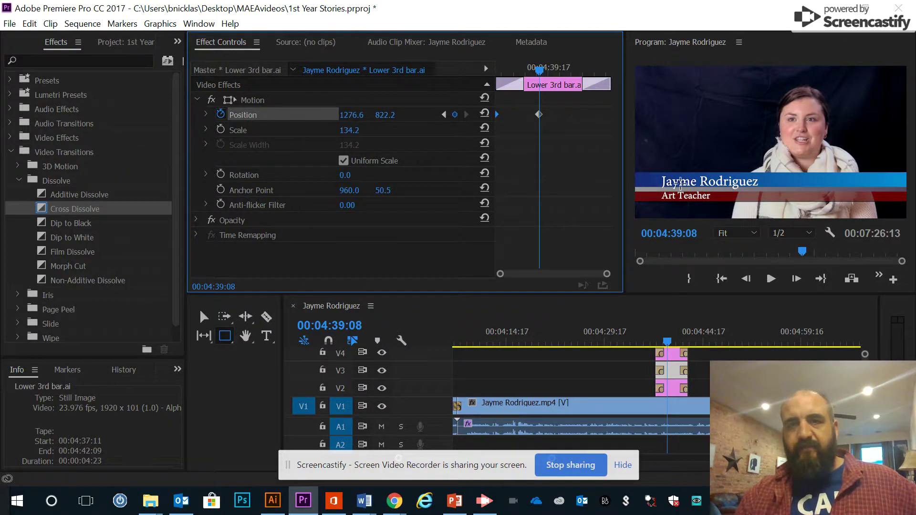
left_click_drag(539, 73, 590, 76)
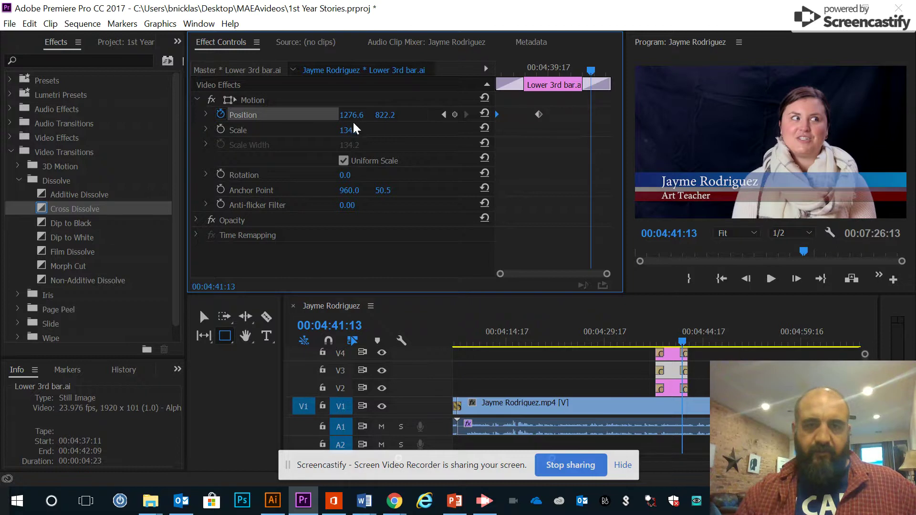
left_click_drag(353, 116, 107, 132)
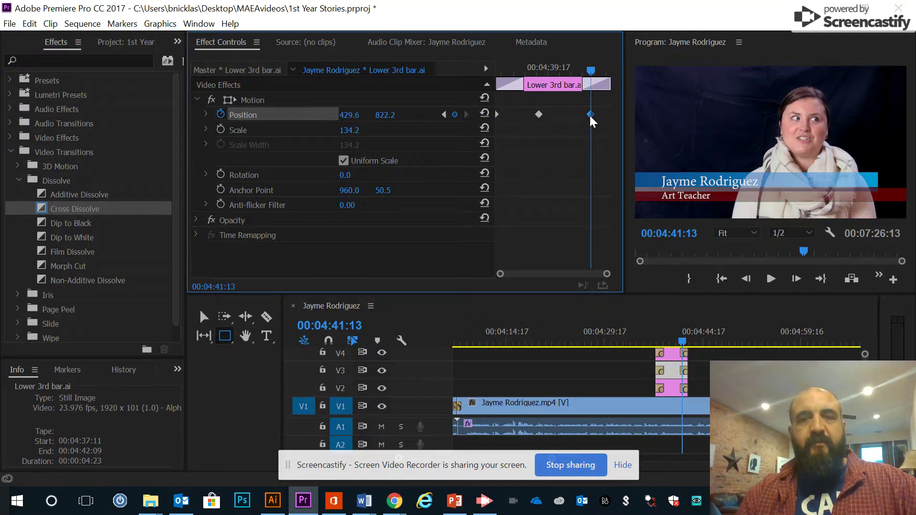
left_click_drag(589, 116, 608, 109)
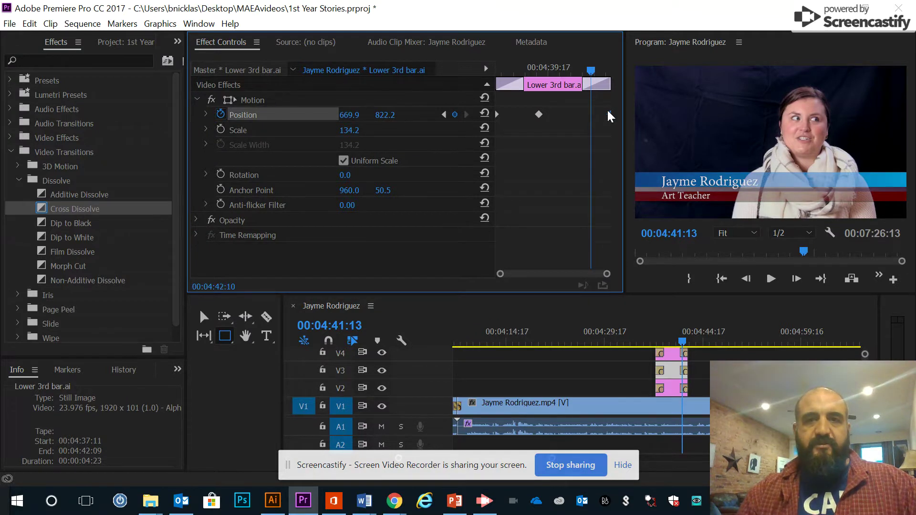
Shorten the ending Cross Dissolves of the lower-third clips on V4, V3 and V2 to 00:00:00:15
mouse_move(591, 70)
left_mouse_down()
mouse_move(608, 70)
mouse_move(600, 73)
left_mouse_up()
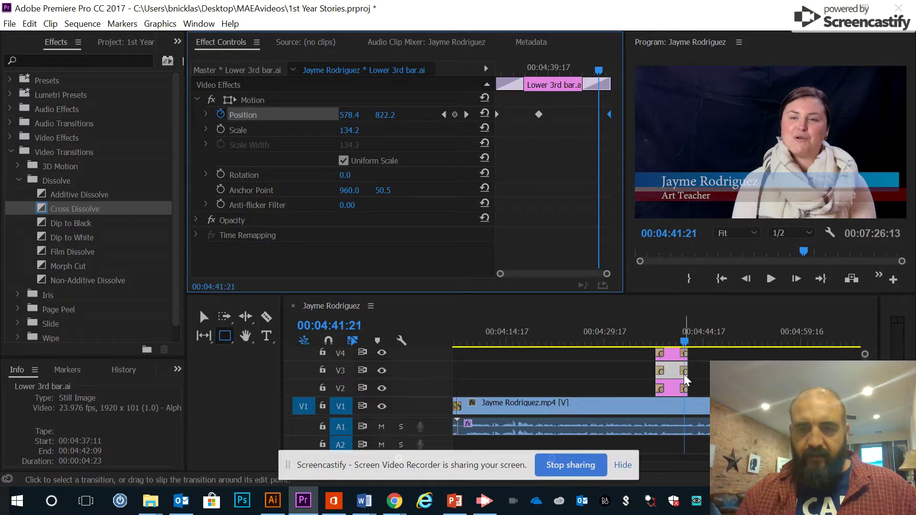
key("equal")
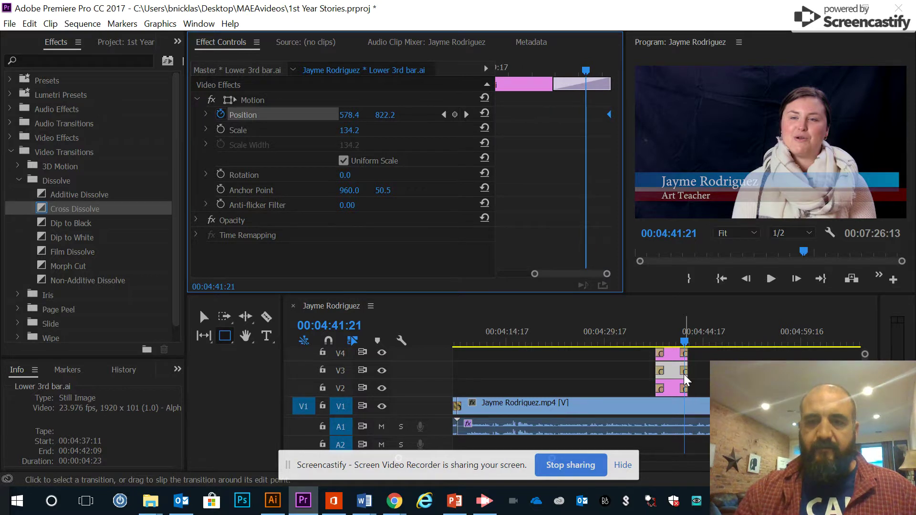
left_click(684, 374)
left_click(711, 375)
key("equal")
key("equal")
key("equal")
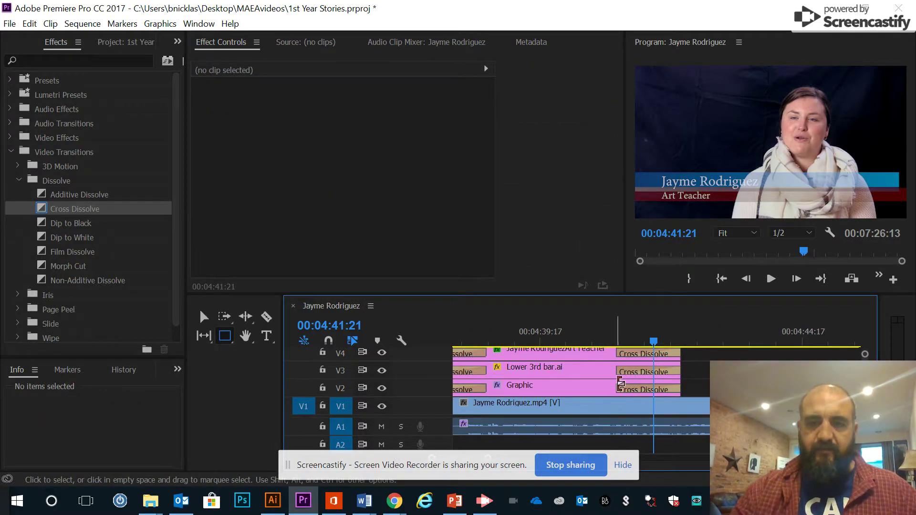
left_click_drag(620, 372, 653, 353)
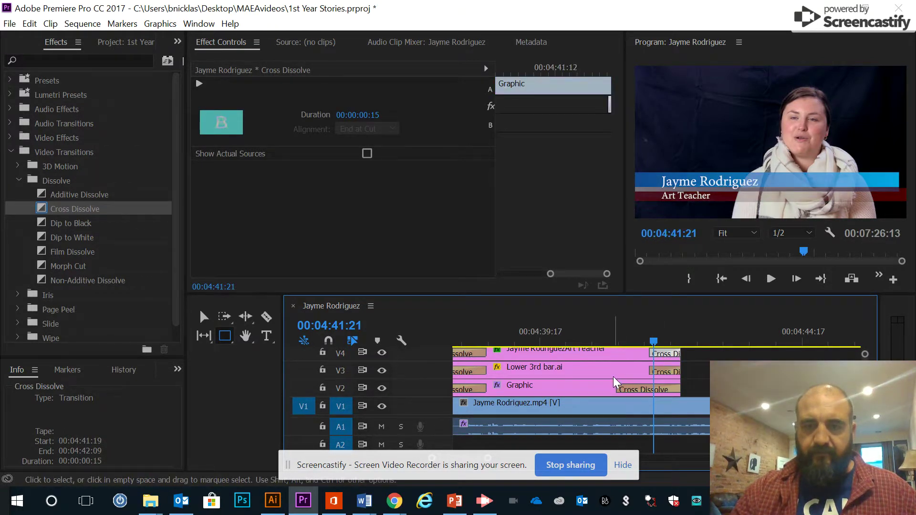
left_click_drag(618, 389, 654, 389)
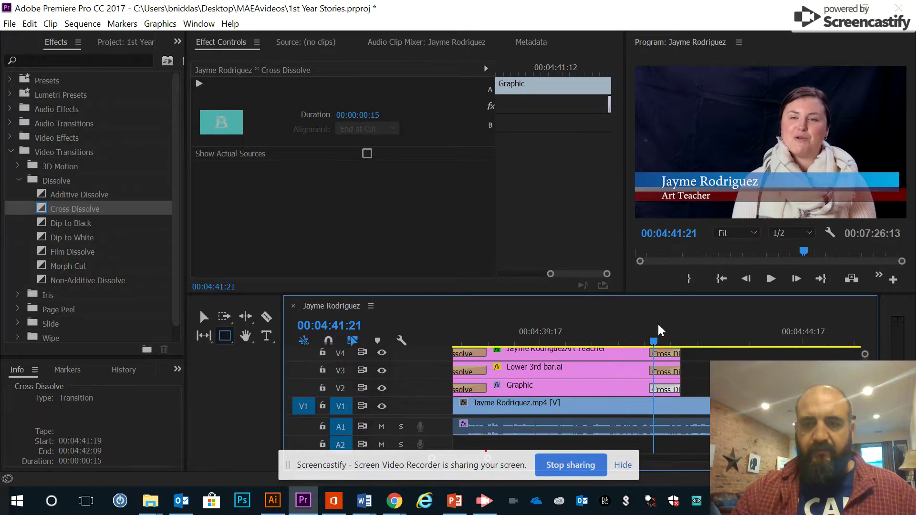
Activate the Selection tool and scrub from 00:04:40:21 to 00:04:42:01 to check the shortened dissolves
left_click_drag(655, 341, 602, 340)
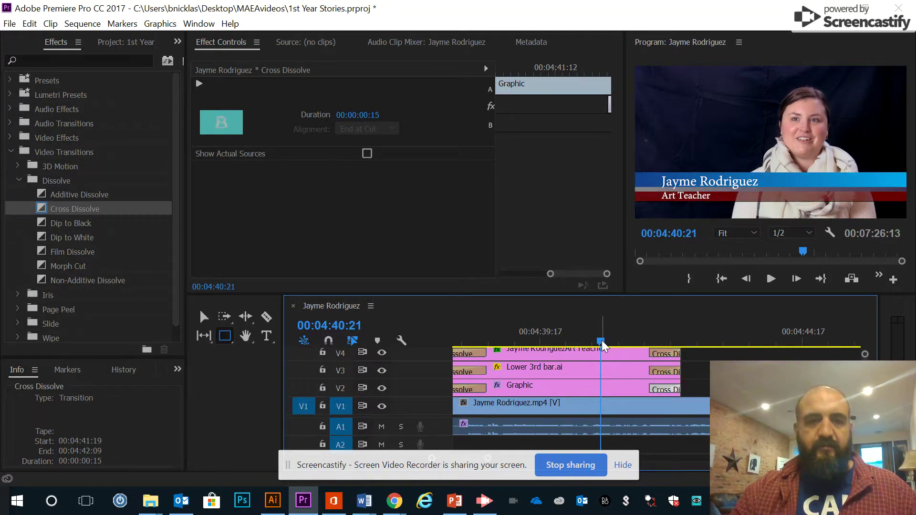
left_click(206, 320)
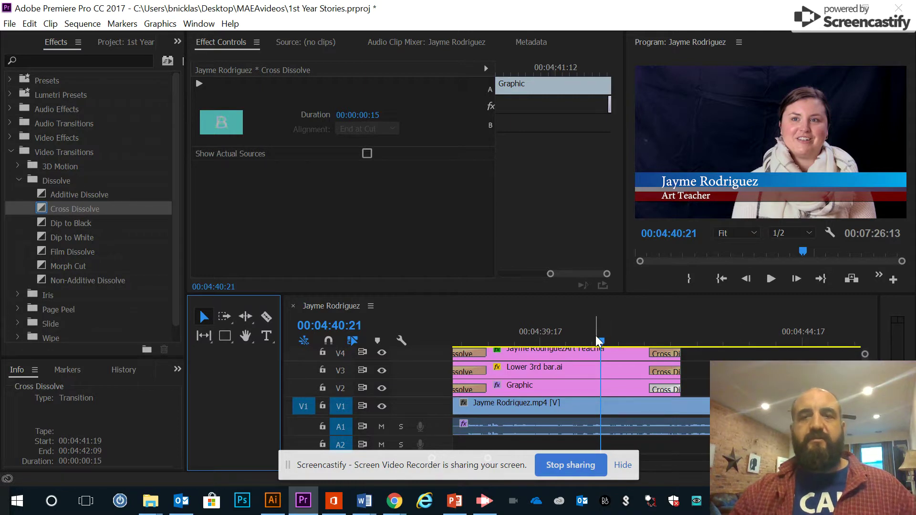
left_click_drag(596, 336, 663, 335)
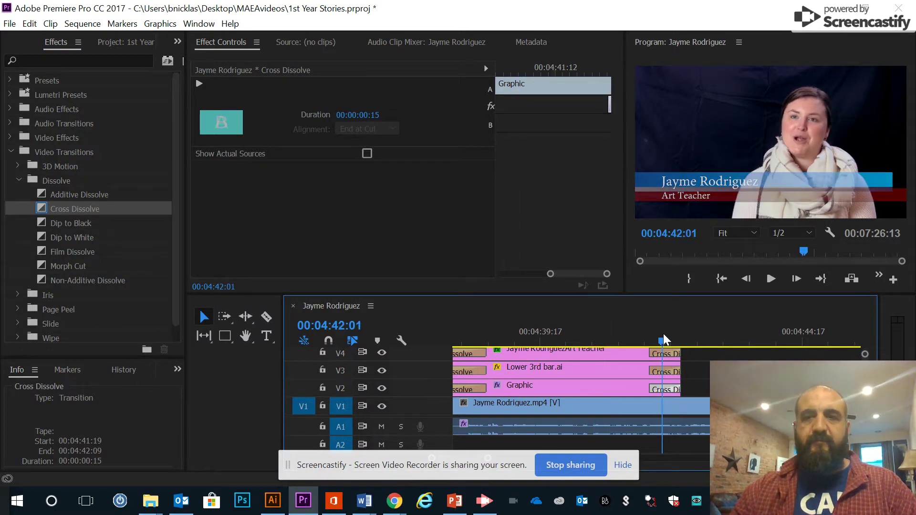
key("minus")
key("minus")
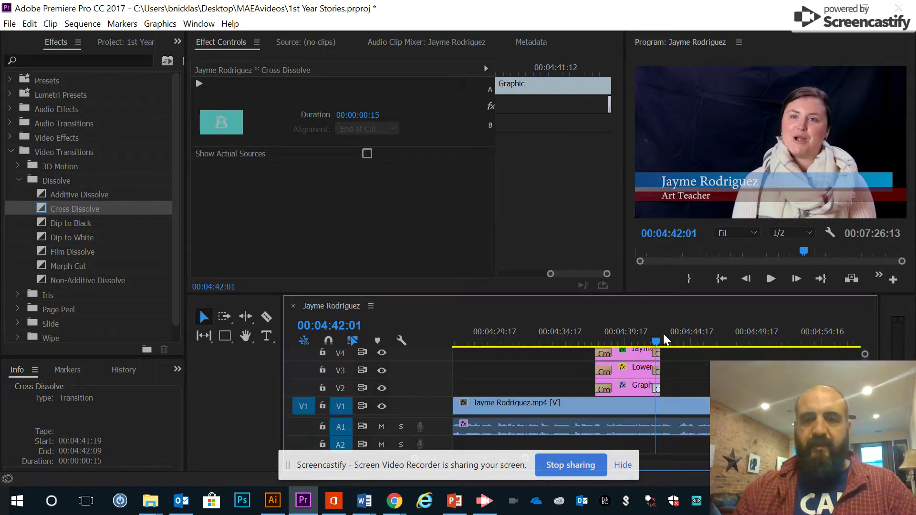
key("equal")
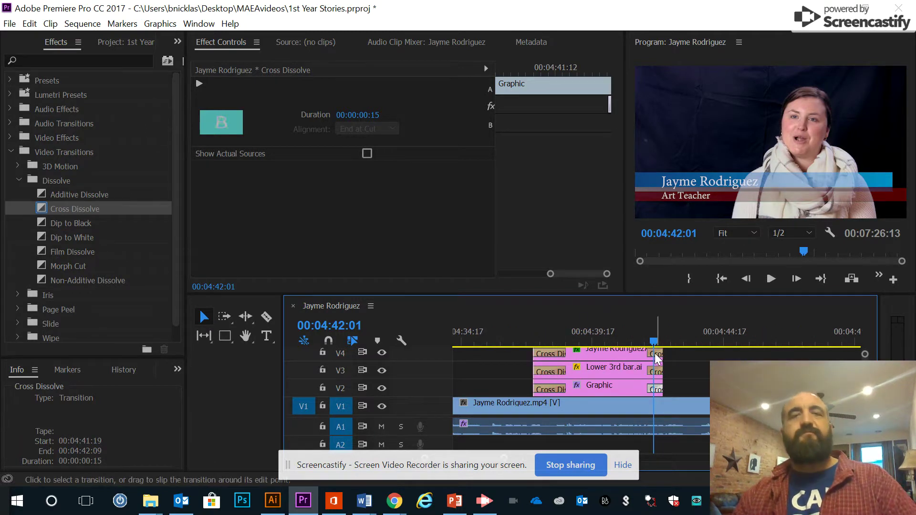
Add a Position keyframe to the Lower 3rd bar.ai clip at 00:04:40:16 with a horizontal value of about 640
left_click(612, 370)
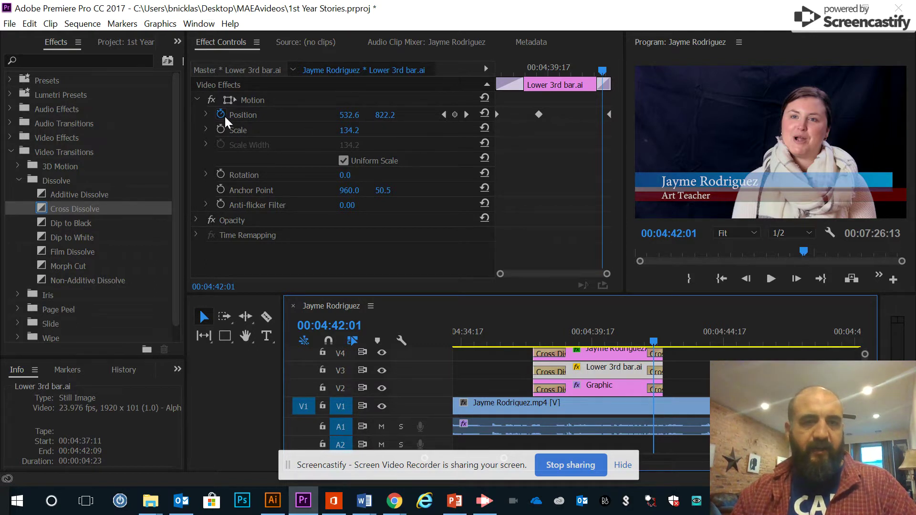
left_click_drag(601, 72, 500, 72)
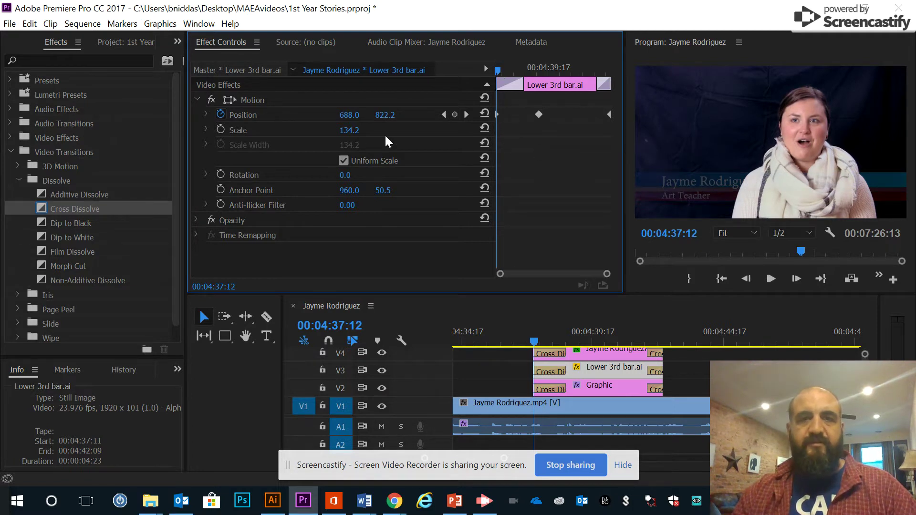
left_click_drag(498, 73, 540, 73)
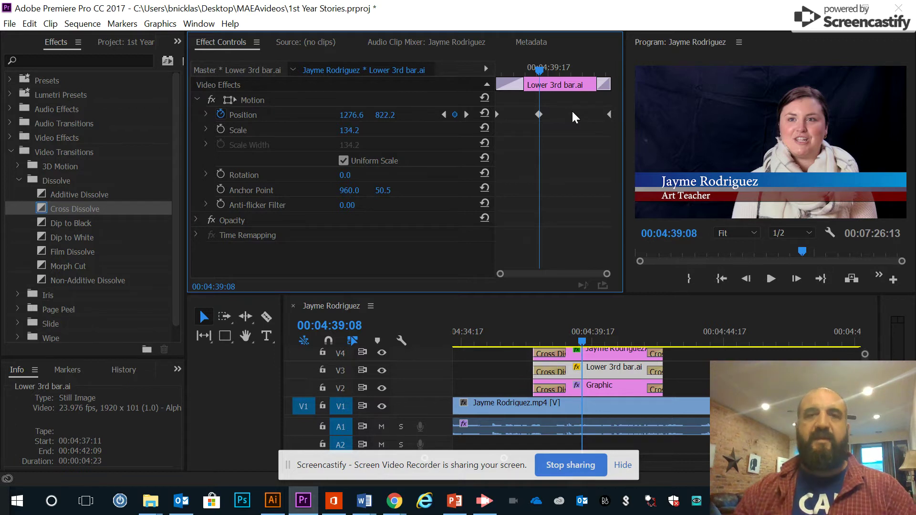
left_click_drag(539, 71, 570, 71)
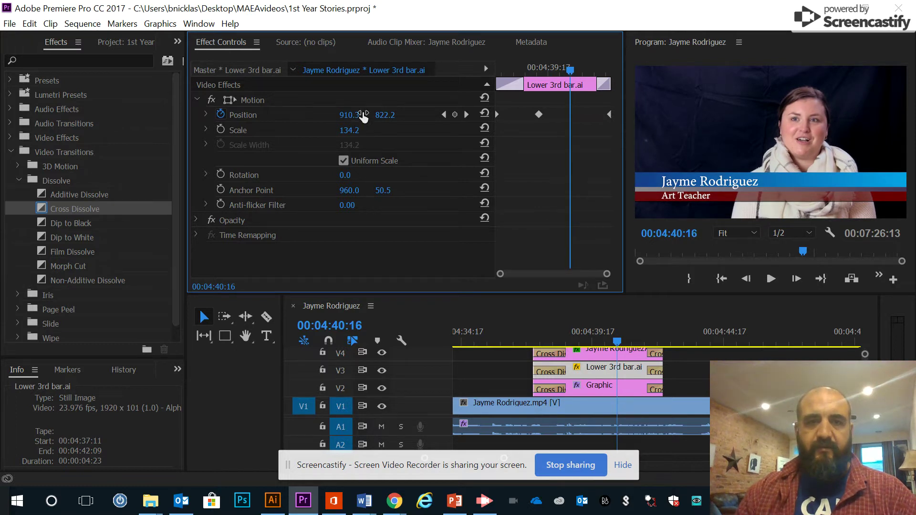
left_click_drag(352, 116, 162, 159)
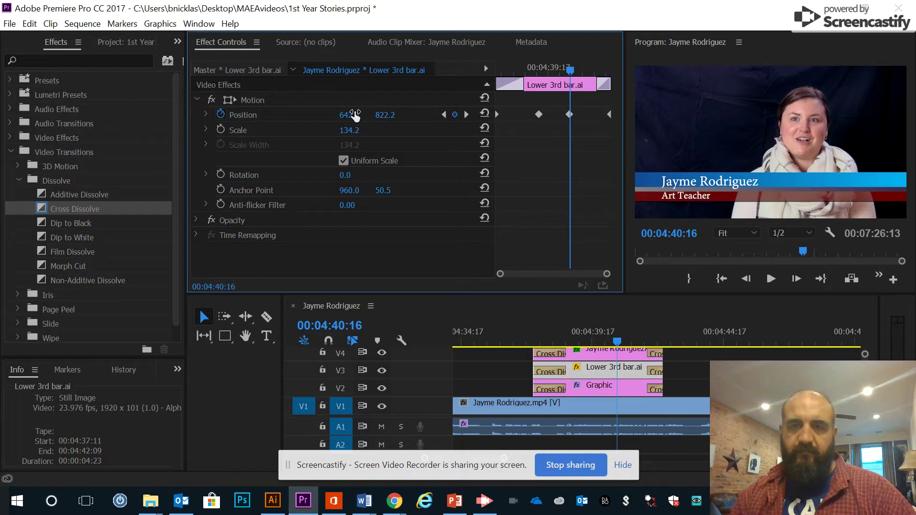
Play the lower third from the start of the bar clip and stop at 00:04:45:16
left_click_drag(569, 70, 491, 76)
key("space")
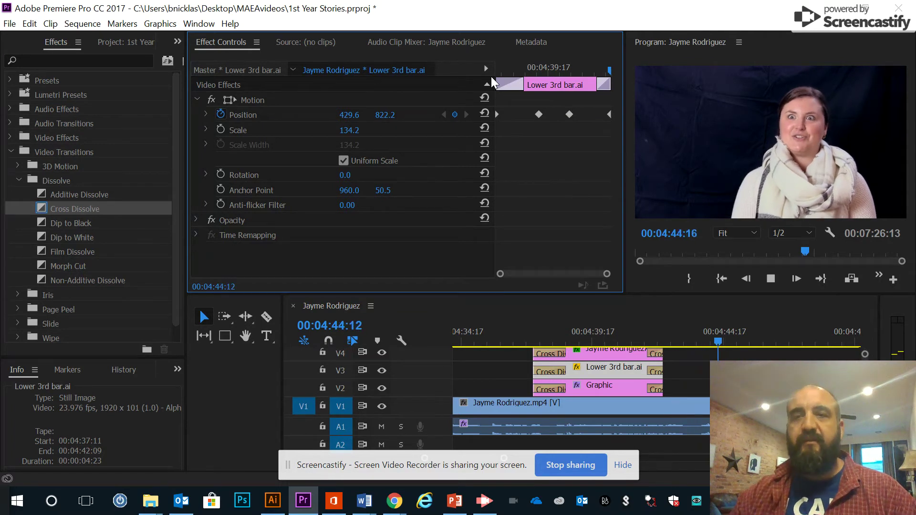
key("space")
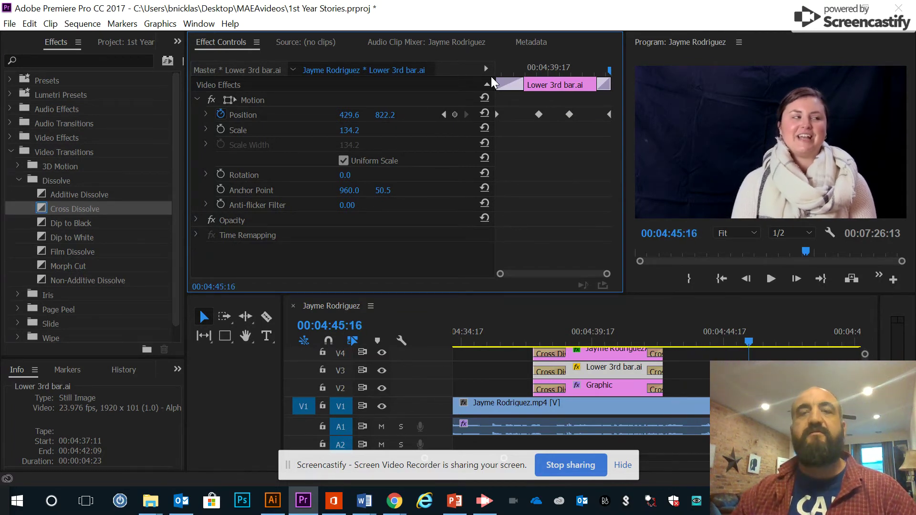